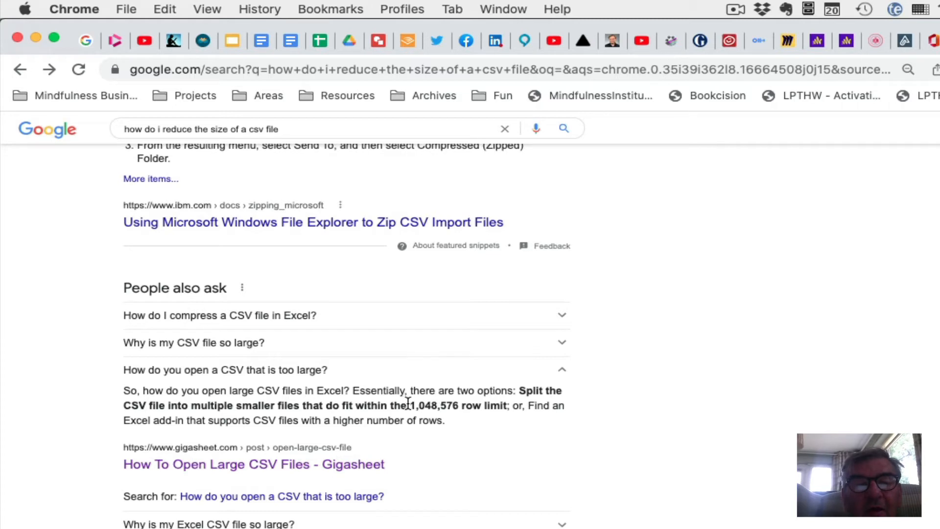
Open the Gigasheet article on opening large CSV files from the search results.
left_click_drag(410, 405, 460, 410)
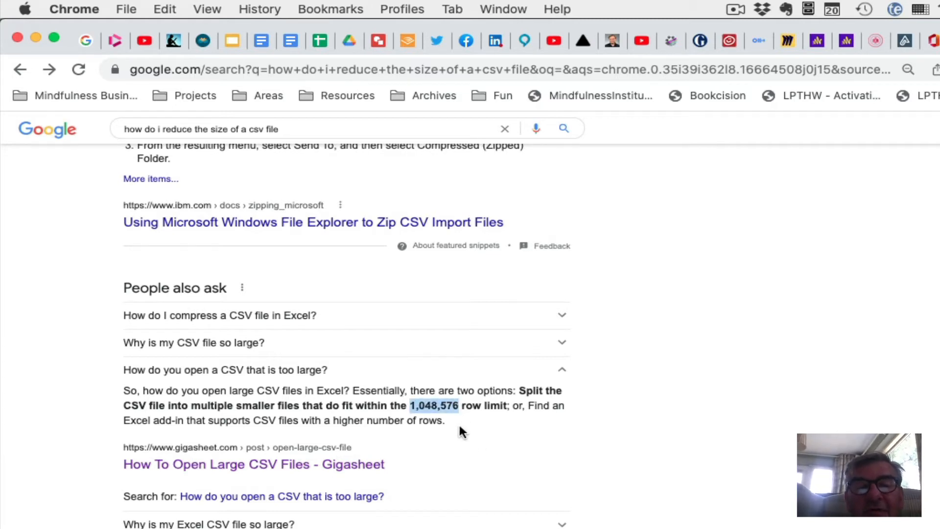
left_click(443, 435)
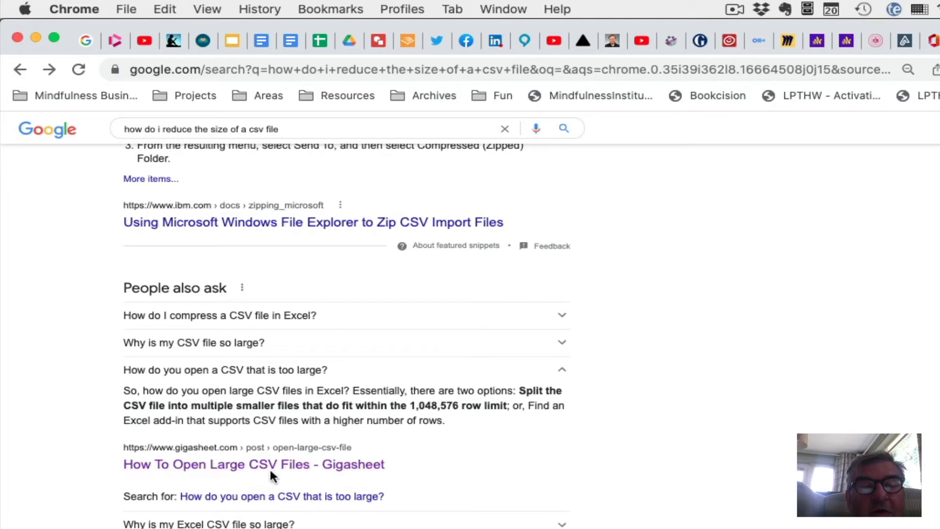
left_click(303, 465)
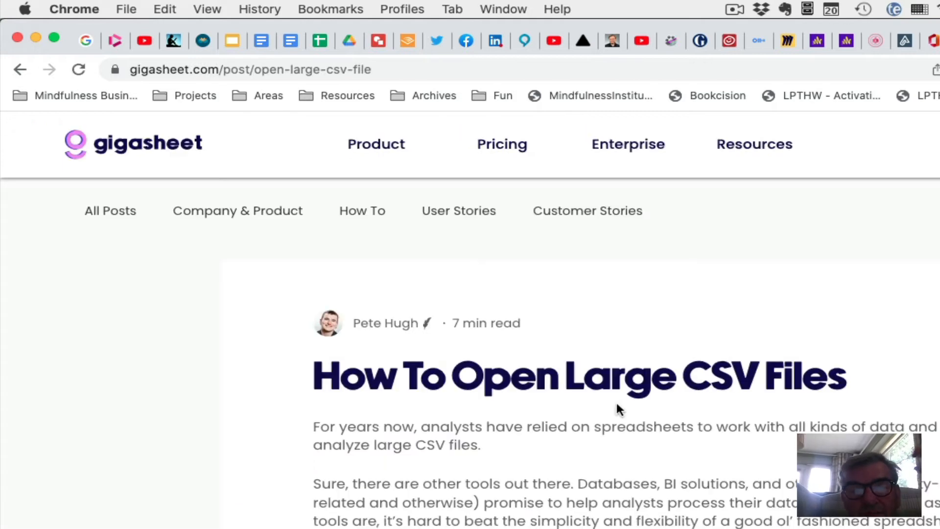
Read through the article's steps and open the link to sign up for a free Gigasheet account.
scroll(540, 509, "down", 5)
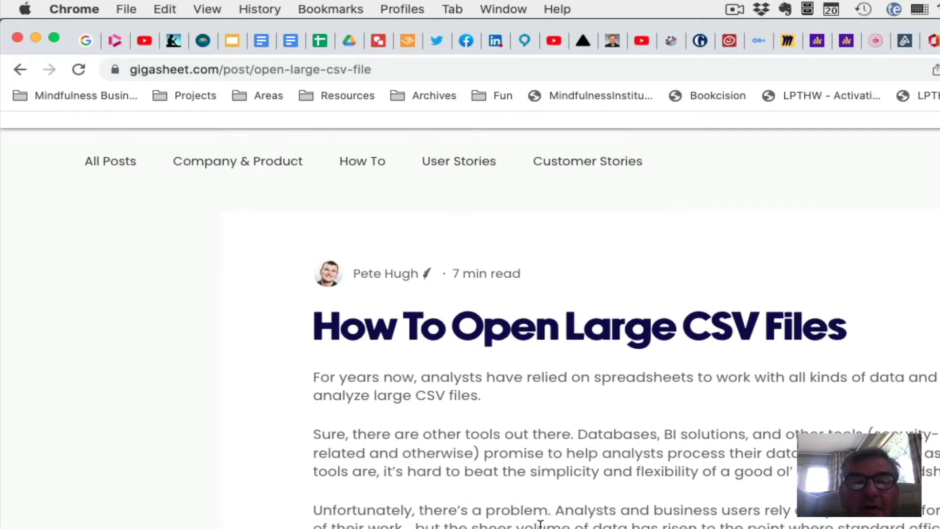
scroll(541, 490, "up", 6)
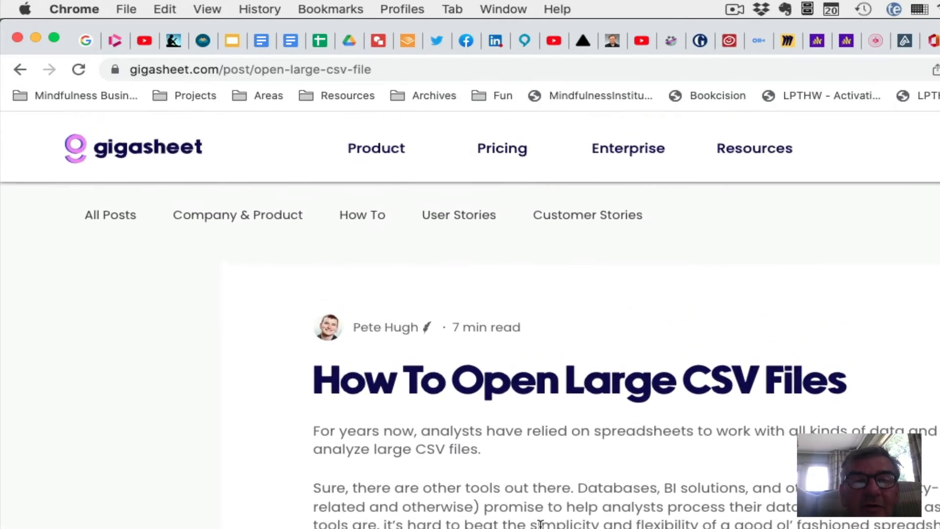
scroll(477, 482, "down", 4)
scroll(477, 482, "up", 4)
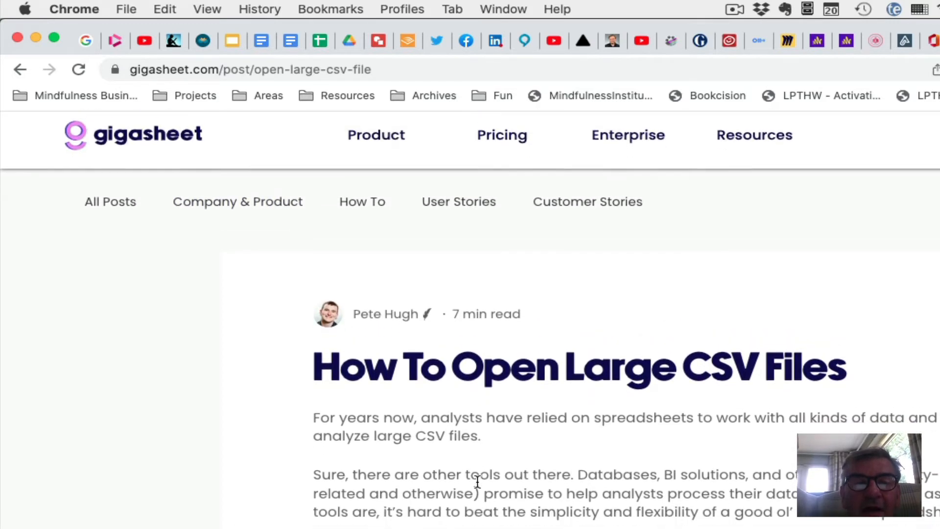
scroll(477, 483, "down", 1)
scroll(477, 483, "down", 13)
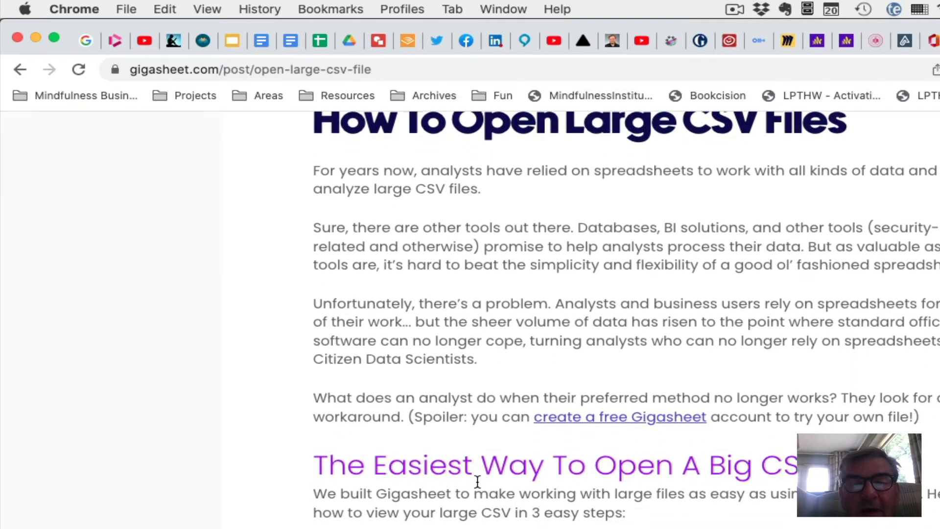
scroll(662, 398, "down", 6)
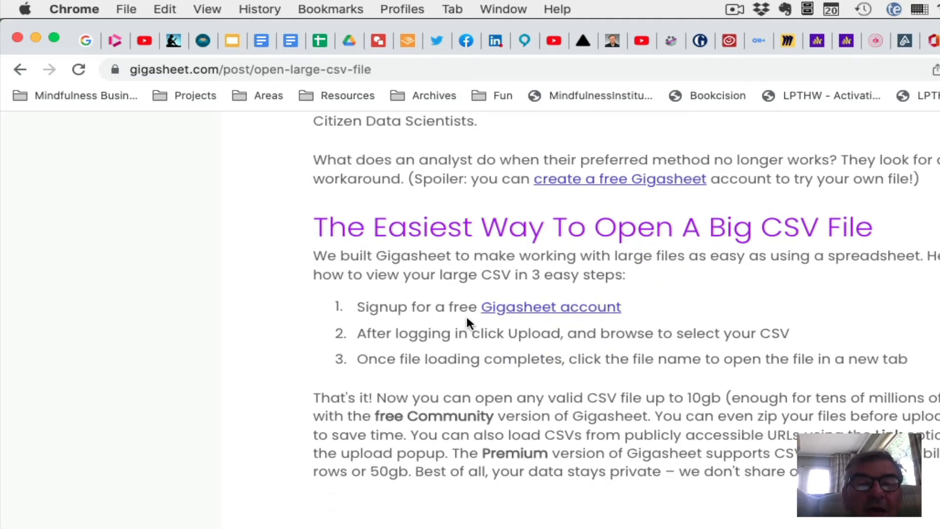
left_click(601, 307)
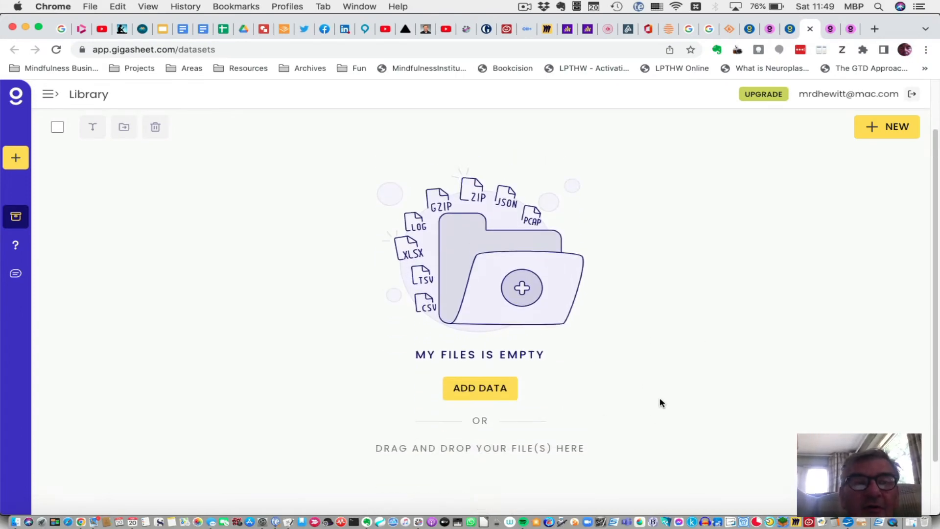
Upload NationalNames.csv from the Four folder into the Gigasheet library.
scroll(654, 367, "down", 3)
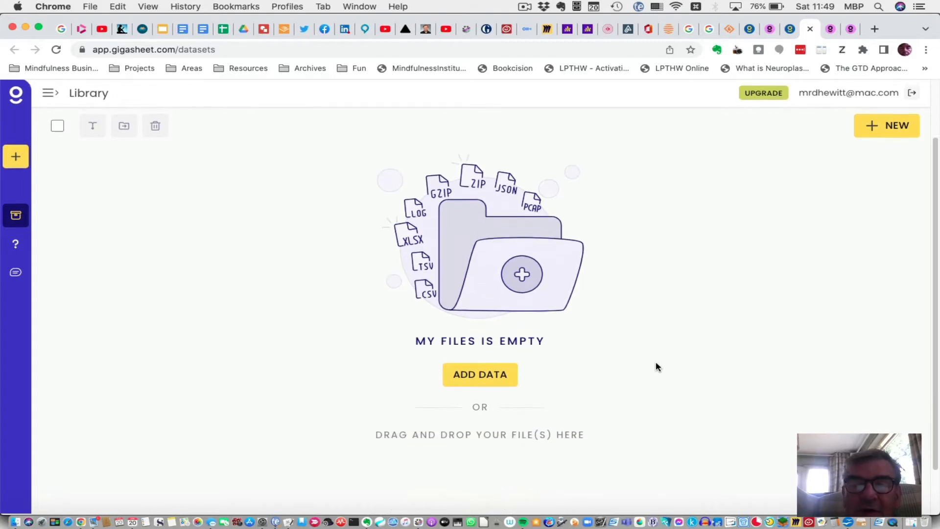
left_click(497, 371)
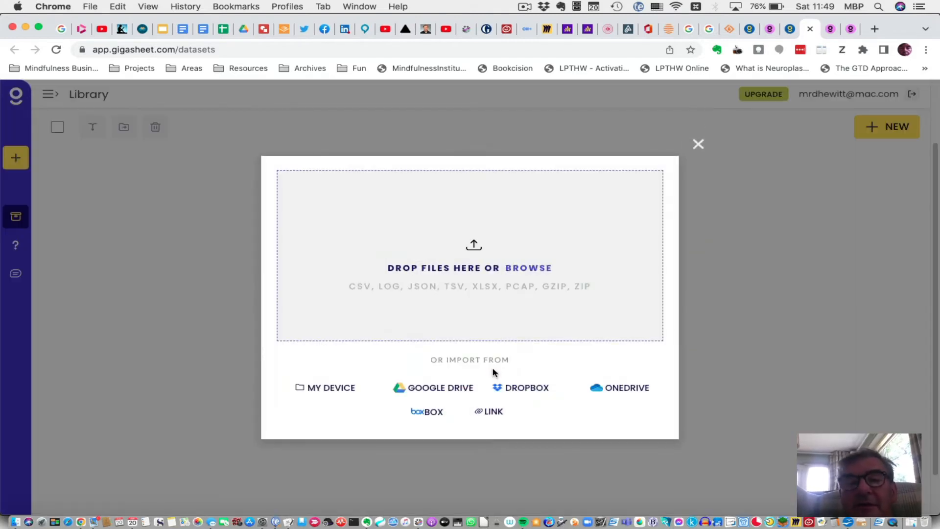
left_click(524, 270)
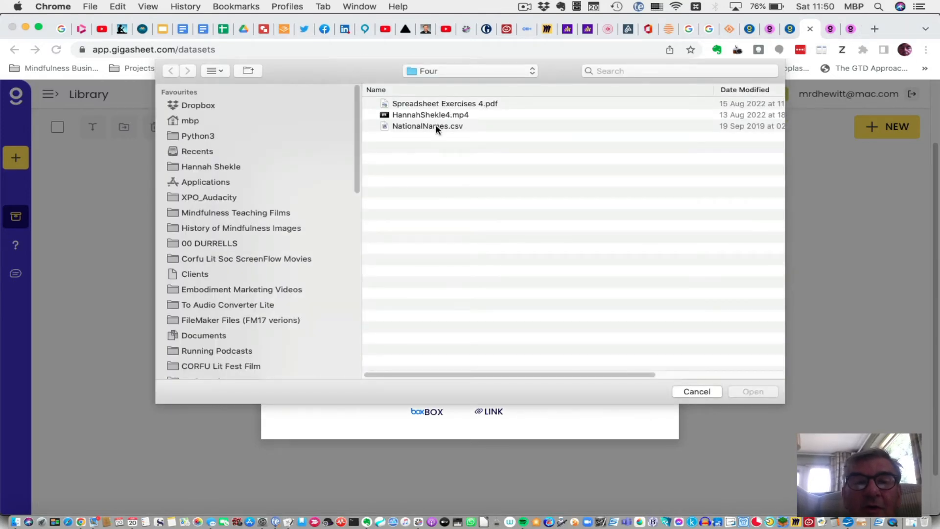
left_click(437, 128)
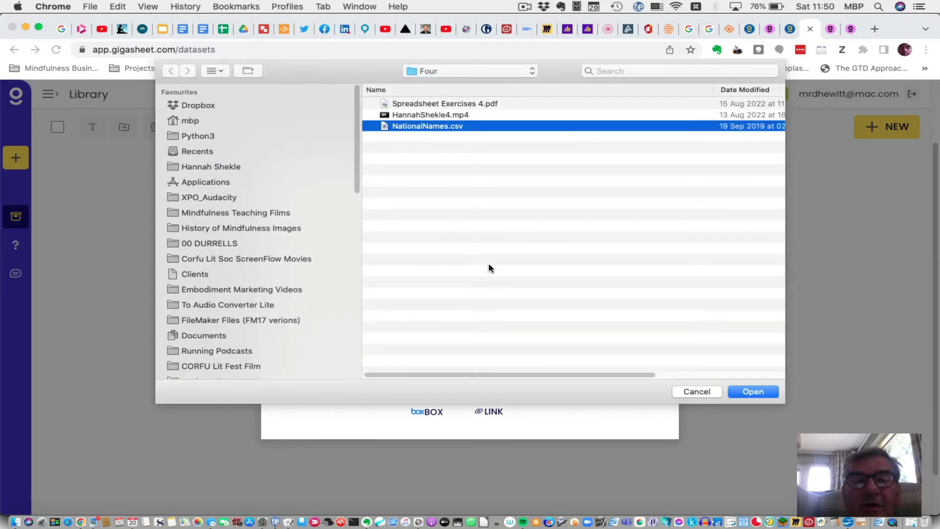
left_click(750, 392)
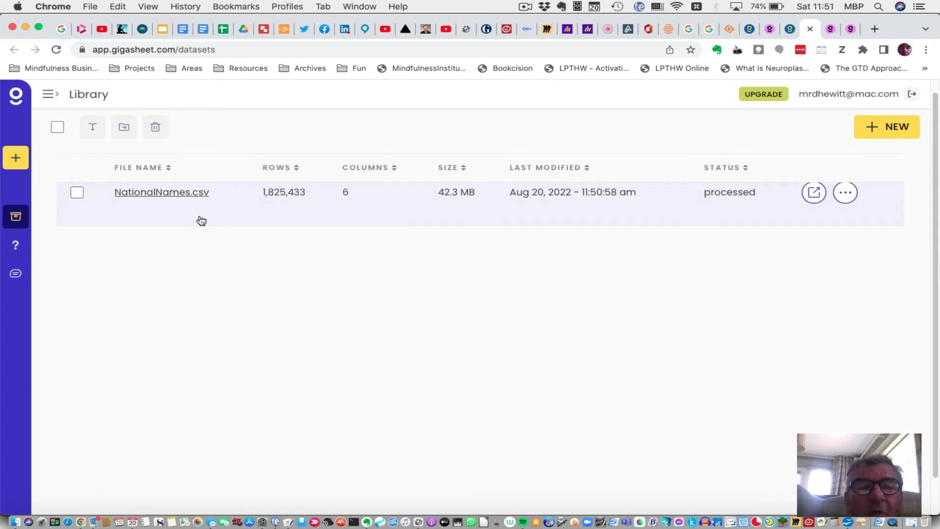
Open NationalNames.csv and scroll through its rows.
left_click(186, 195)
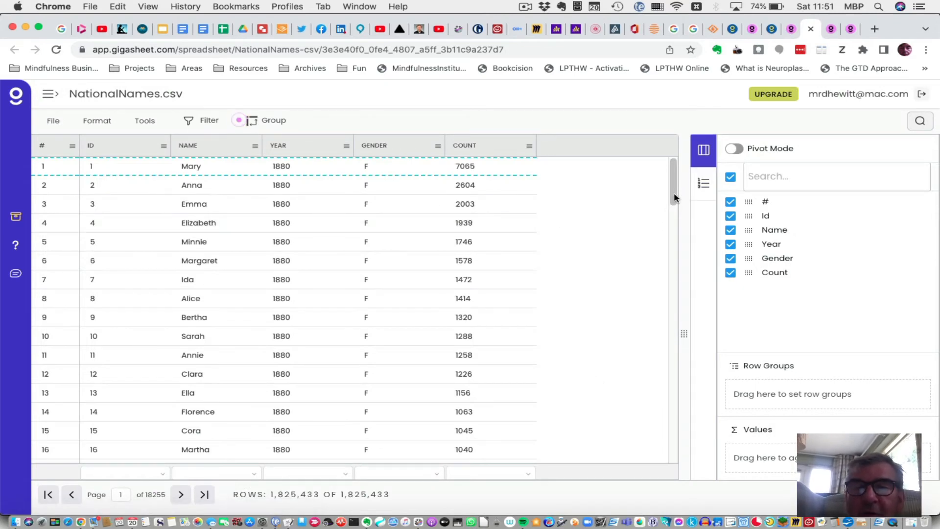
scroll(673, 235, "down", 1)
scroll(674, 249, "down", 20)
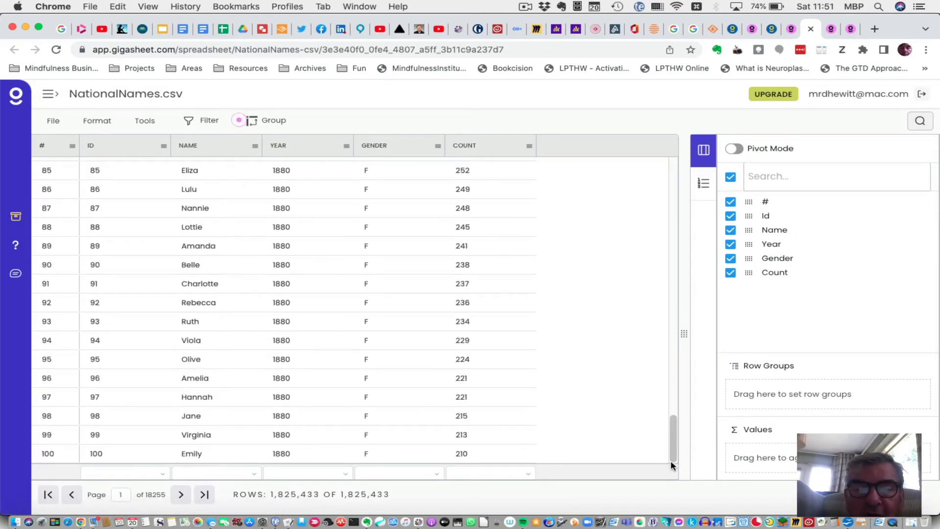
scroll(674, 186, "up", 10)
scroll(674, 186, "up", 15)
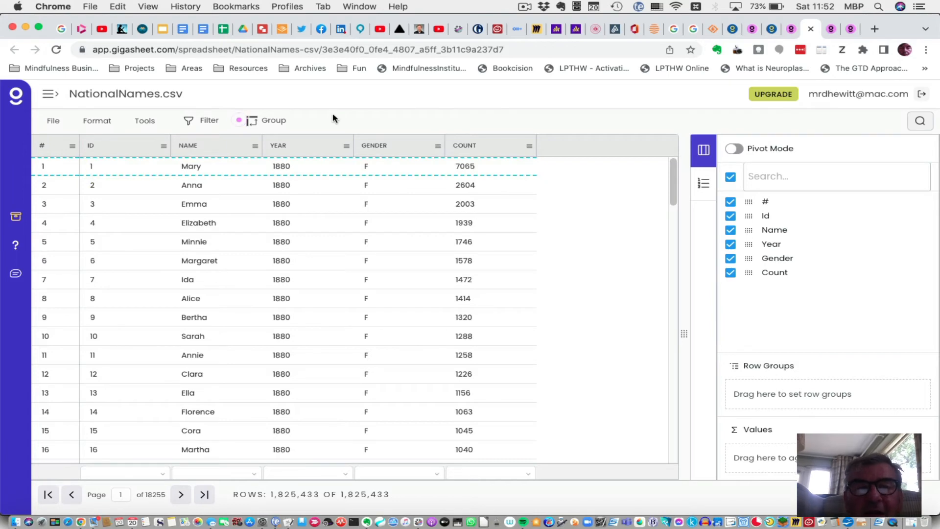
Open a new filter and choose the Year column as its condition.
mouse_move(241, 121)
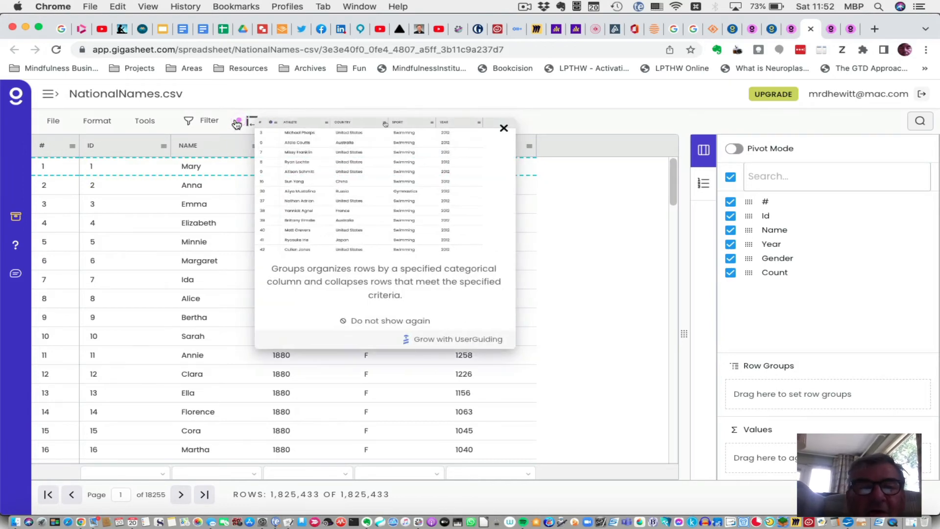
left_click(210, 121)
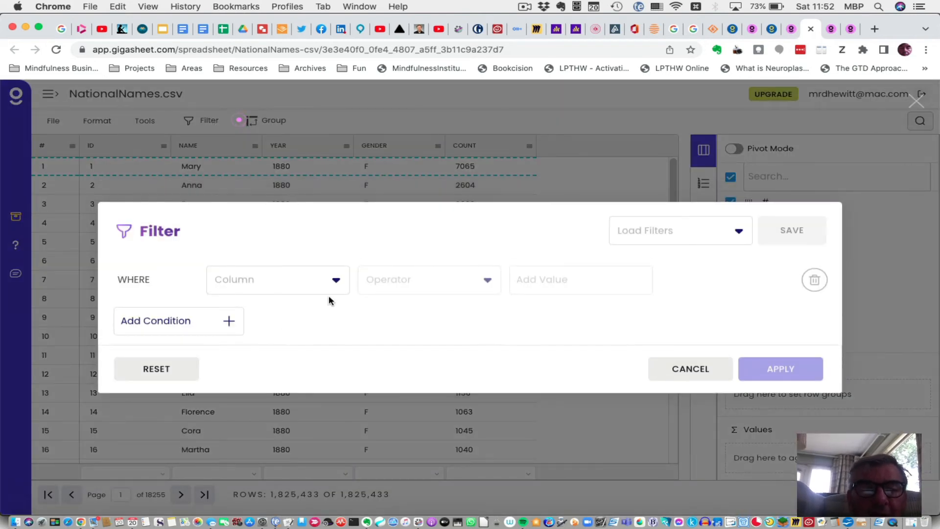
left_click(336, 279)
scroll(287, 357, "down", 2)
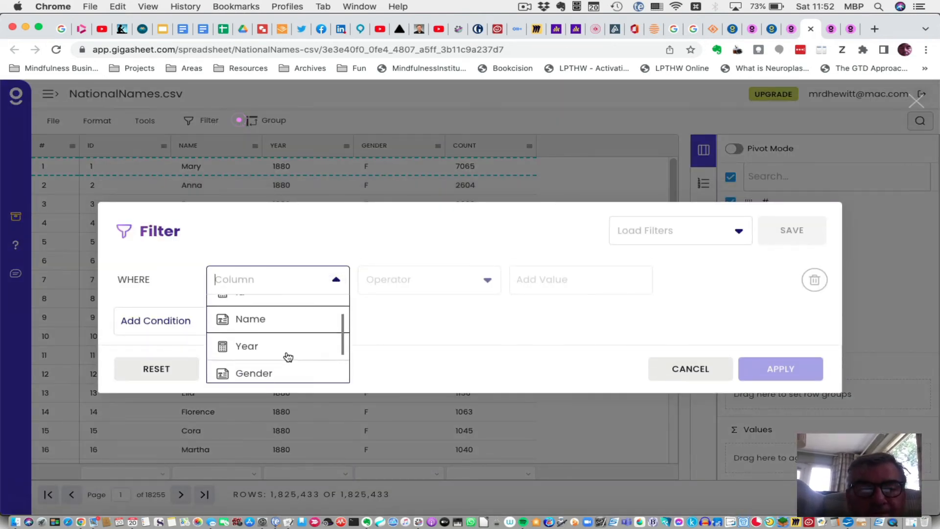
scroll(287, 357, "down", 2)
scroll(286, 357, "up", 2)
left_click(270, 335)
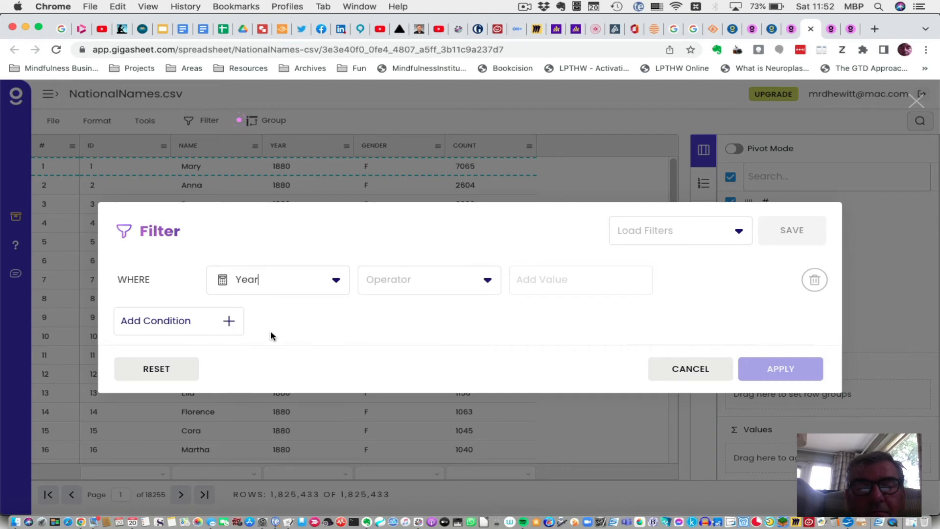
Set the filter operator to Equals with the value 1988 and apply the filter.
left_click(487, 279)
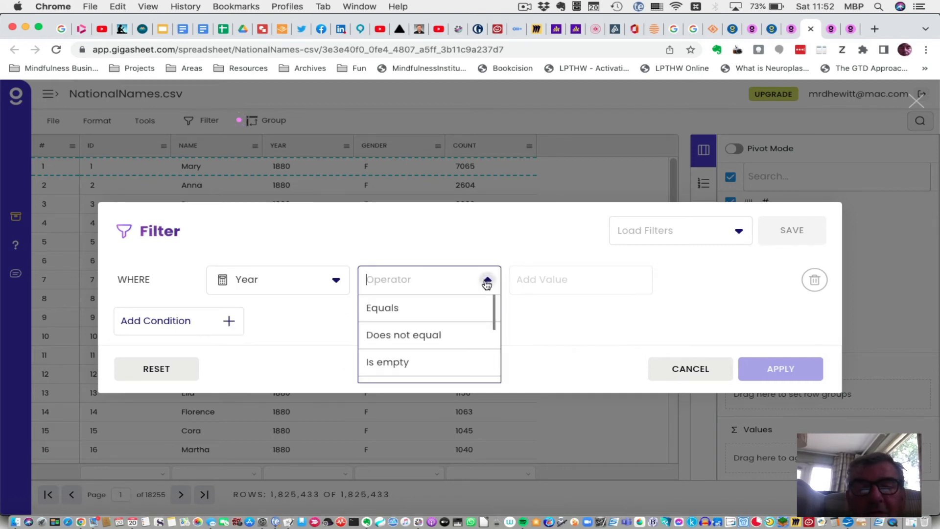
left_click(438, 313)
left_click(563, 283)
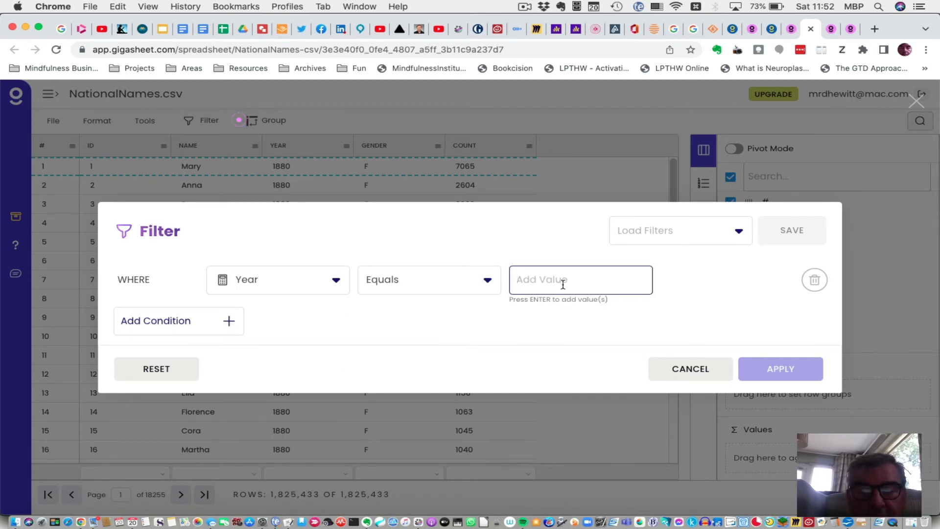
type("1988")
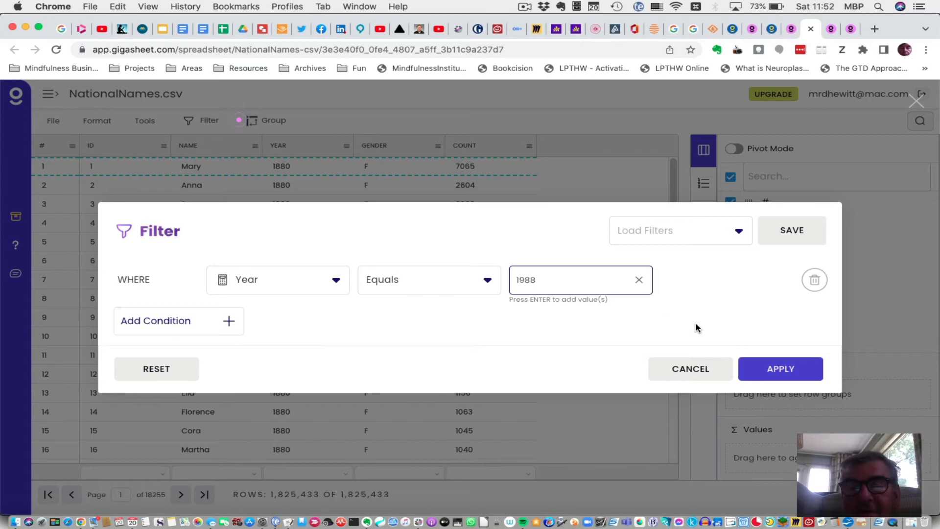
key("Return")
left_click(762, 372)
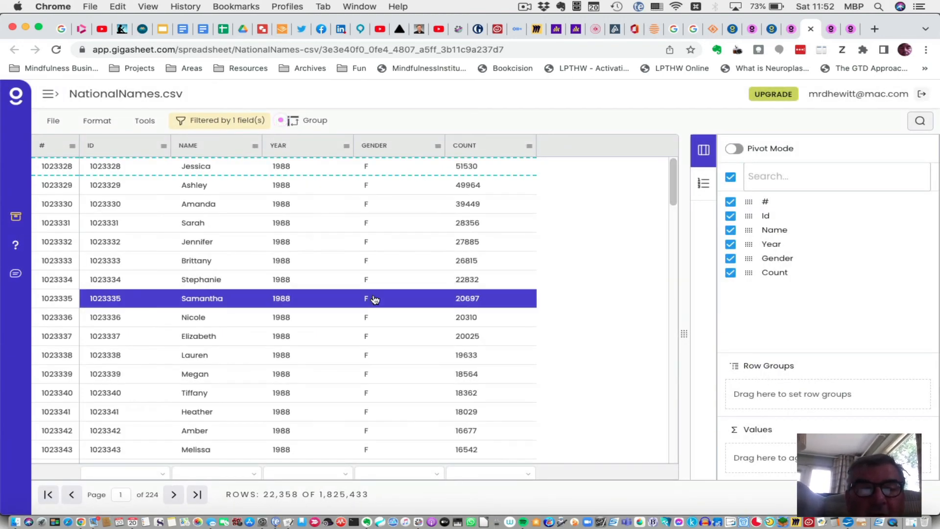
Scroll through the filtered 1988 rows and select a few of them.
scroll(269, 409, "down", 3)
scroll(269, 406, "down", 20)
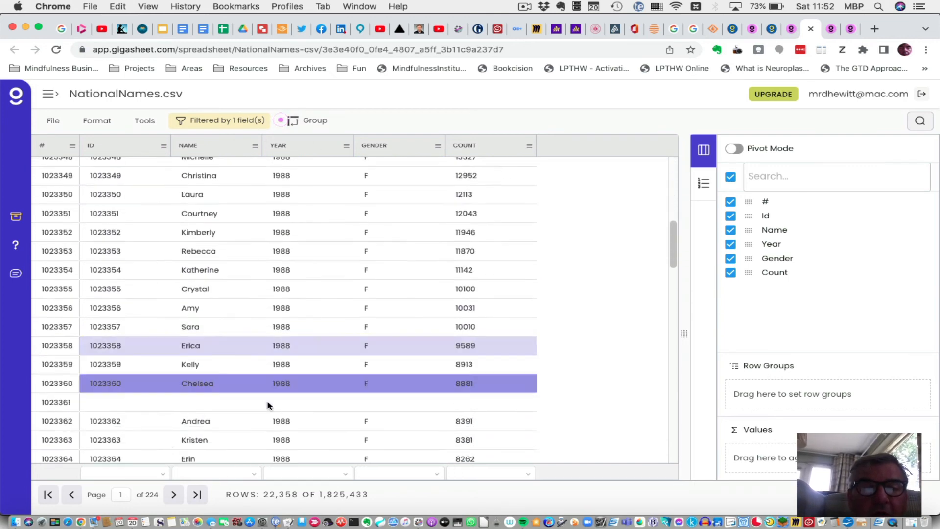
scroll(269, 406, "up", 15)
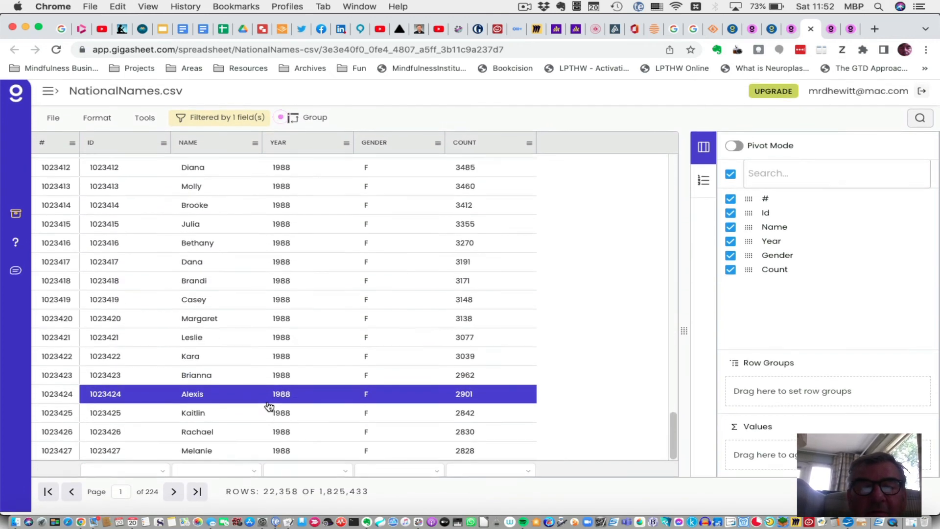
scroll(363, 367, "up", 6)
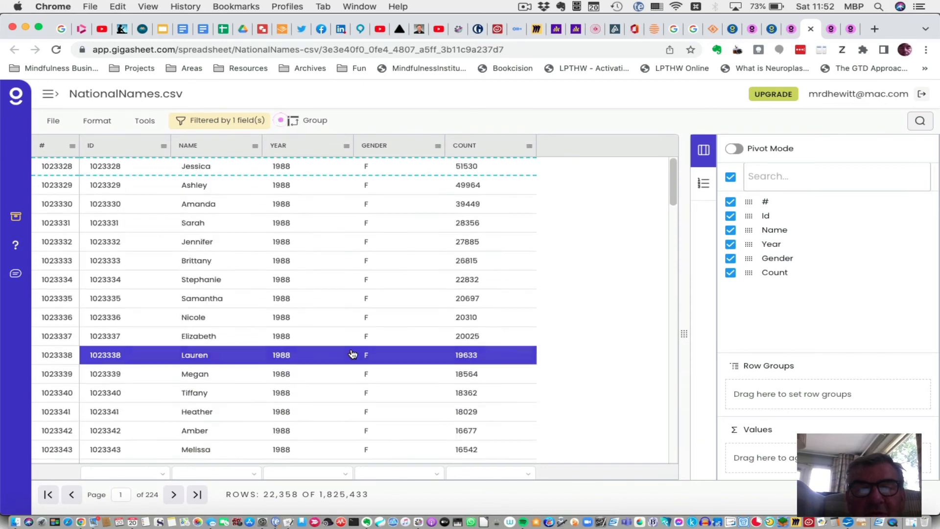
left_click(348, 203)
left_click(281, 277)
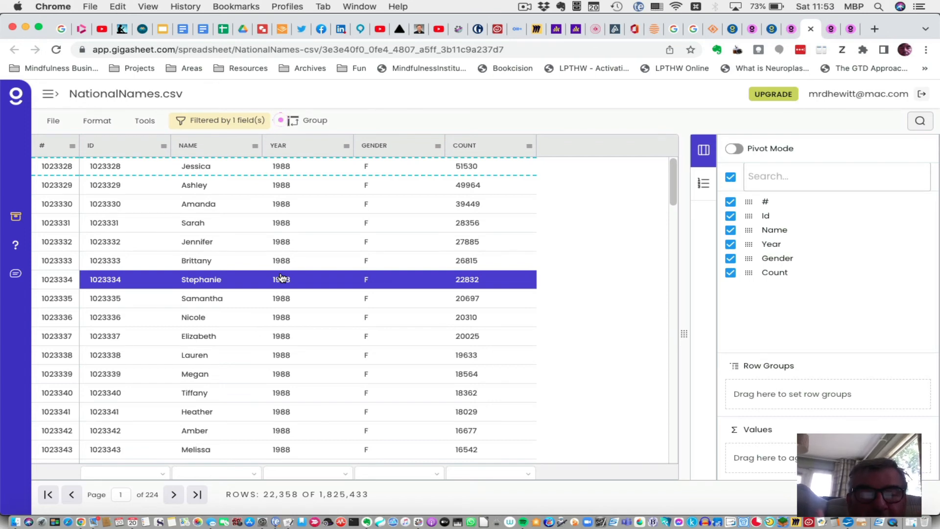
Export the filtered data as a CSV file and close the premium upgrade popup.
left_click(56, 124)
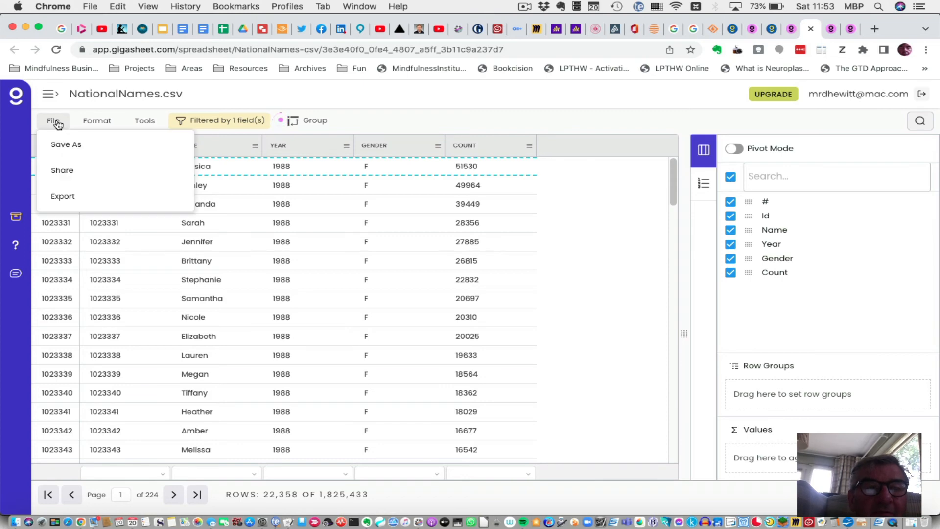
left_click(75, 197)
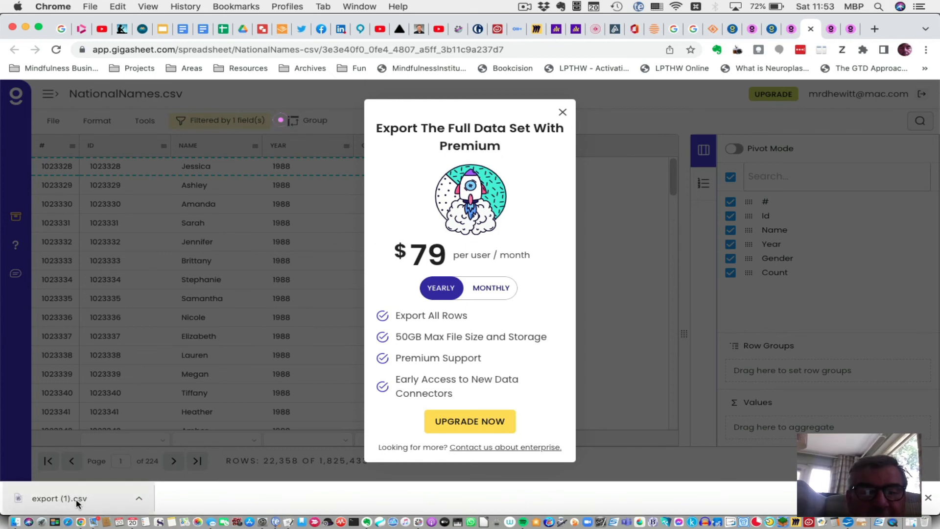
left_click(563, 113)
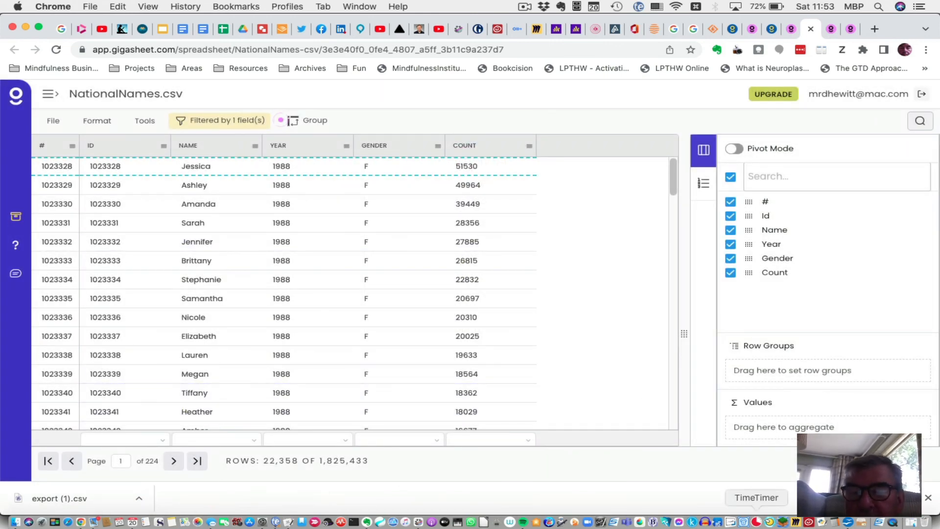
Switch to OpenOffice, start a new spreadsheet, and open the exported file export (1).csv from the Downloads folder.
left_click(849, 523)
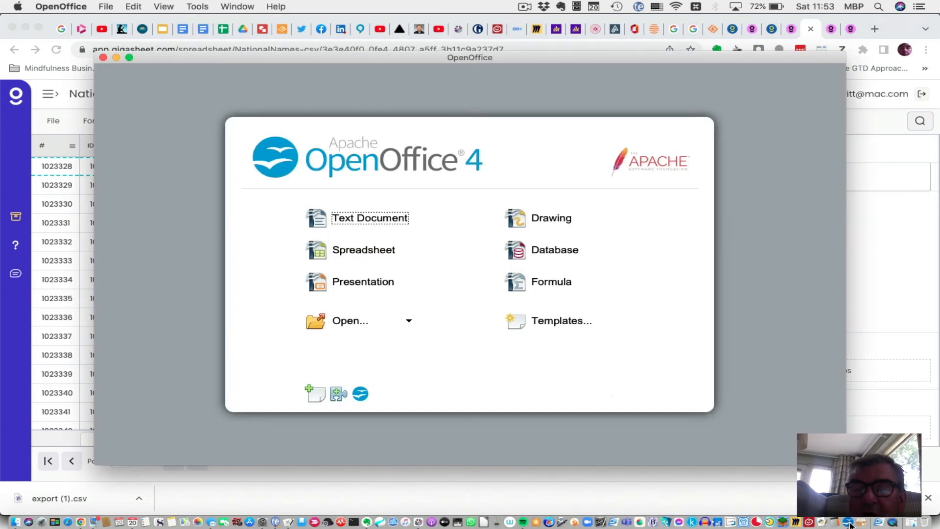
left_click(371, 255)
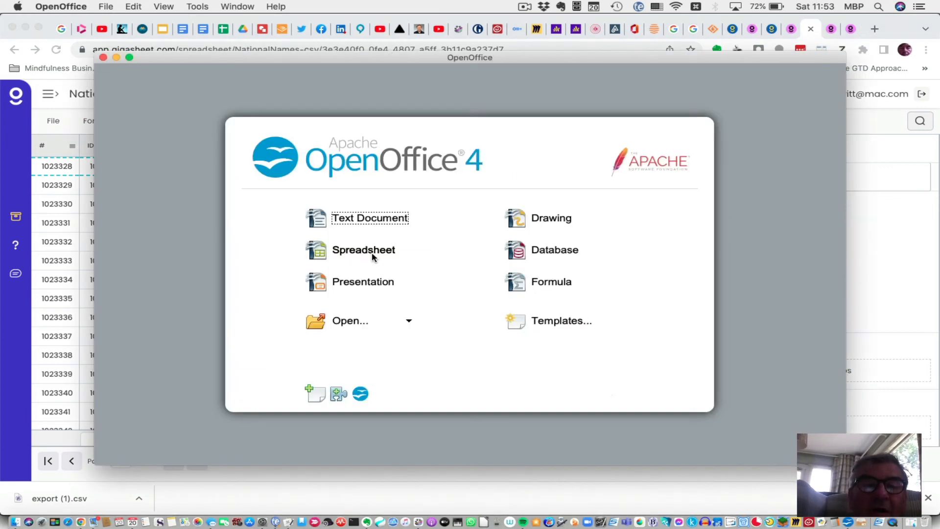
left_click(106, 5)
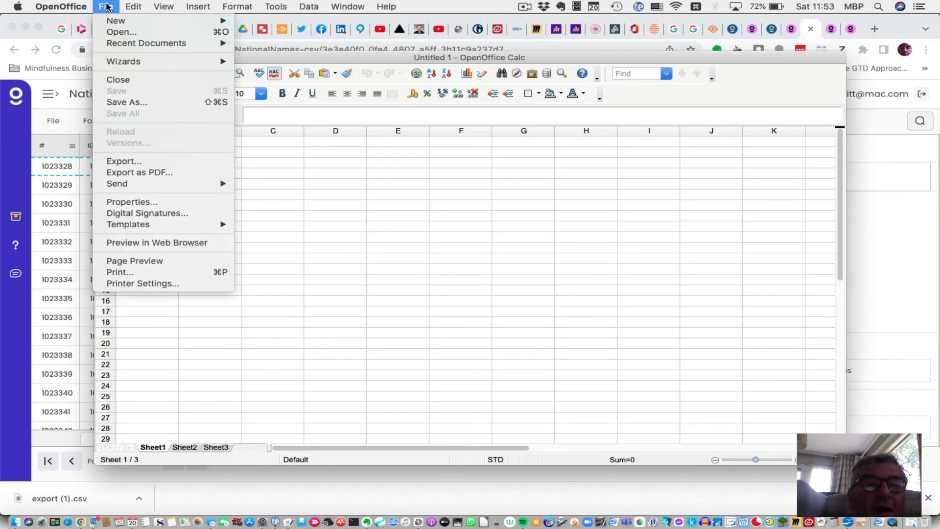
left_click(128, 37)
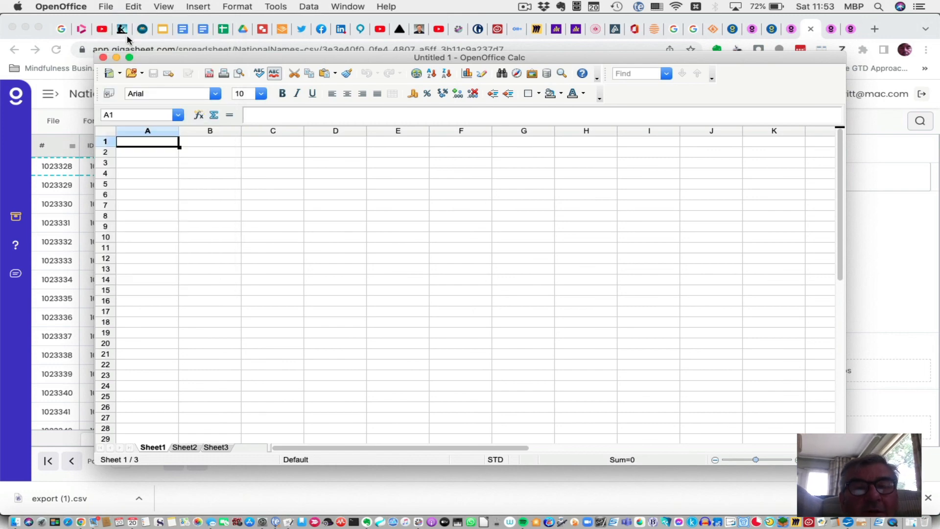
left_click(461, 120)
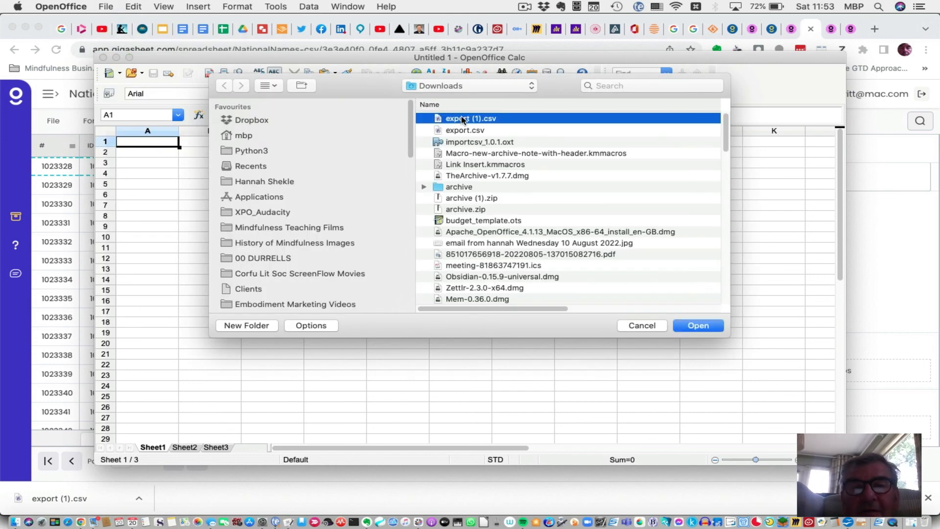
left_click(697, 326)
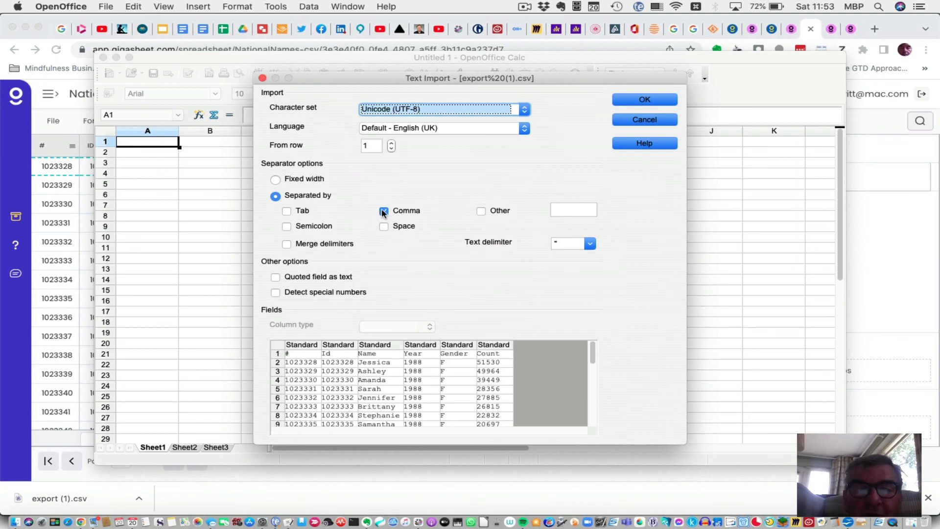
Set the import character set to Western Europe (DOS/OS2-850/International), keep comma separation, and import the CSV.
scroll(392, 272, "down", 5)
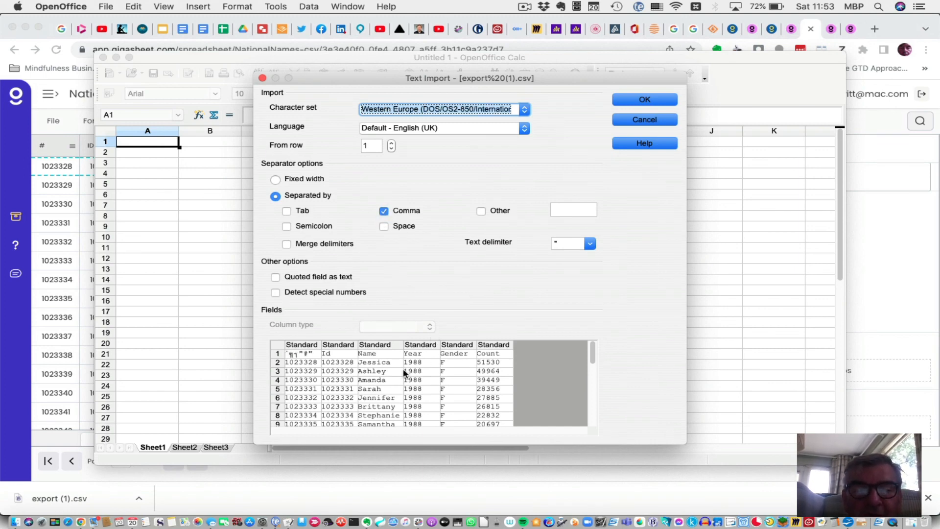
scroll(400, 384, "down", 3)
scroll(400, 384, "up", 3)
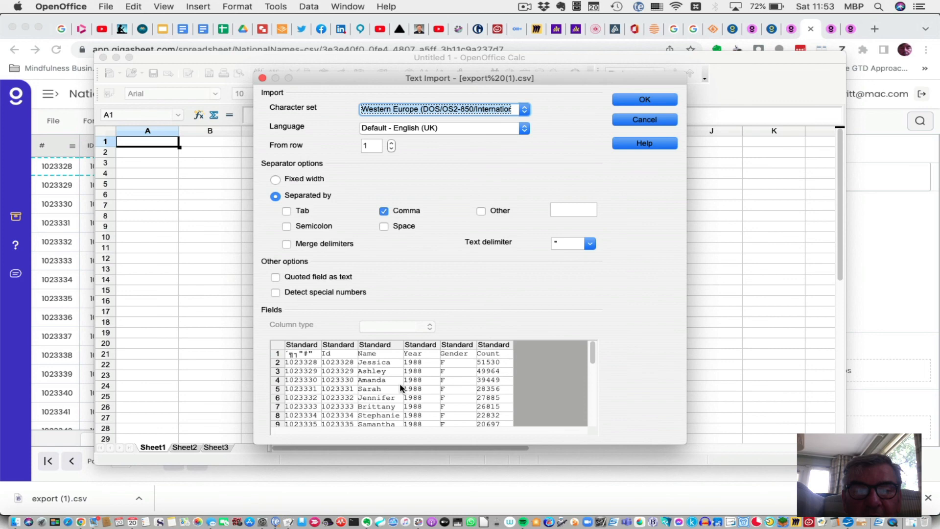
left_click(650, 101)
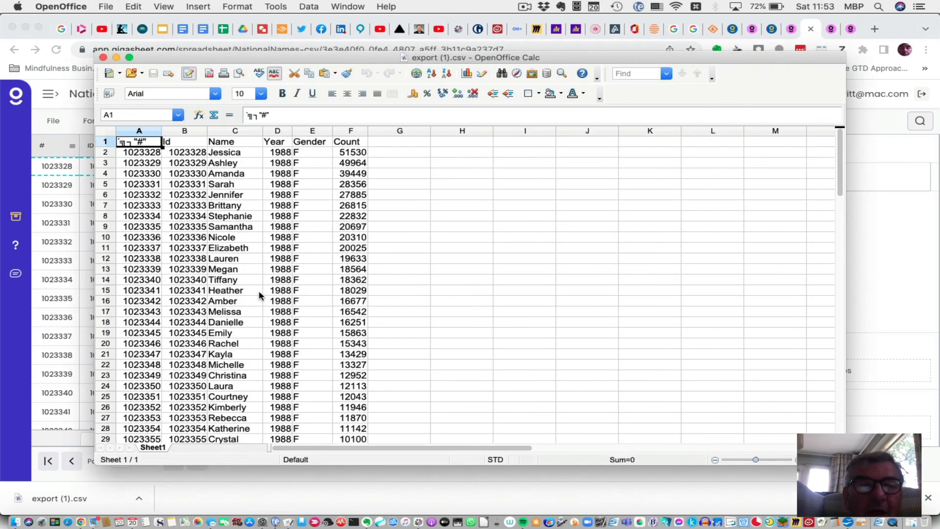